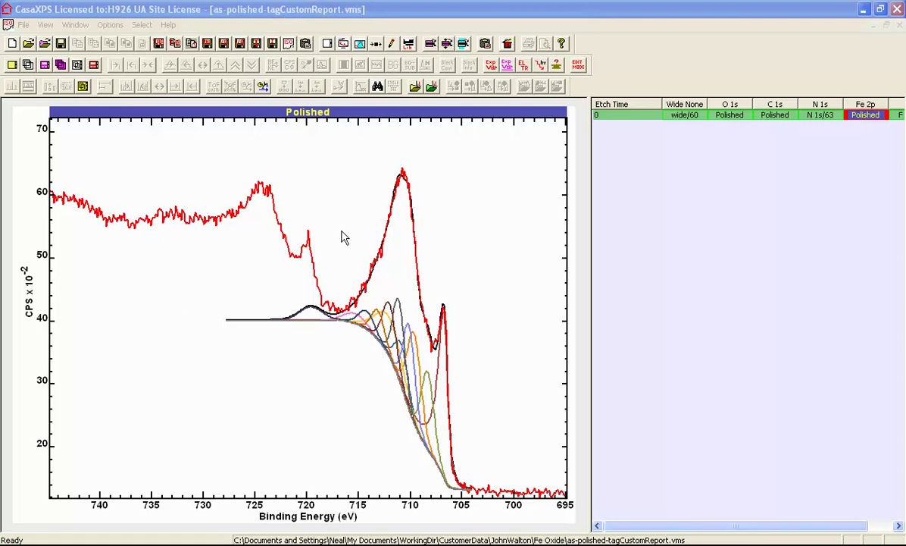
Open the Annotation options for the spectrum on the Components tab.
click(228, 281)
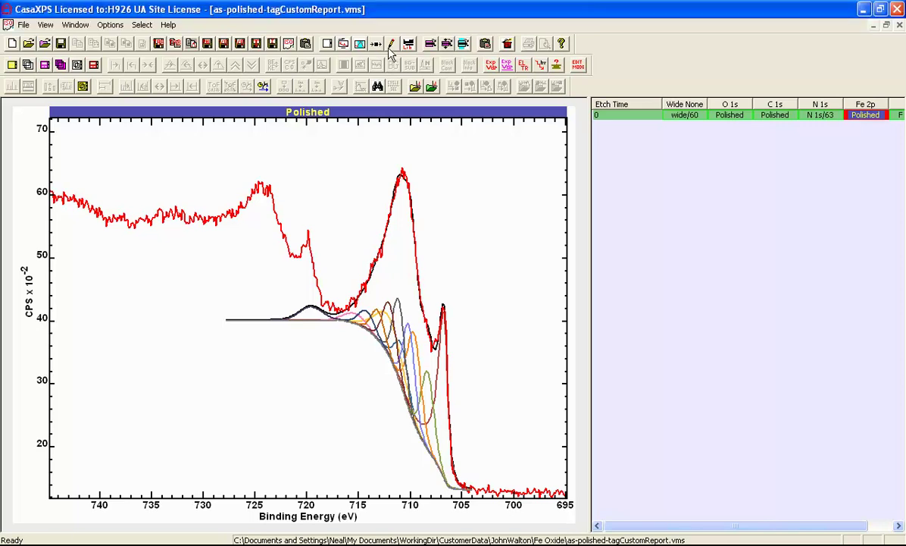
click(392, 44)
click(501, 120)
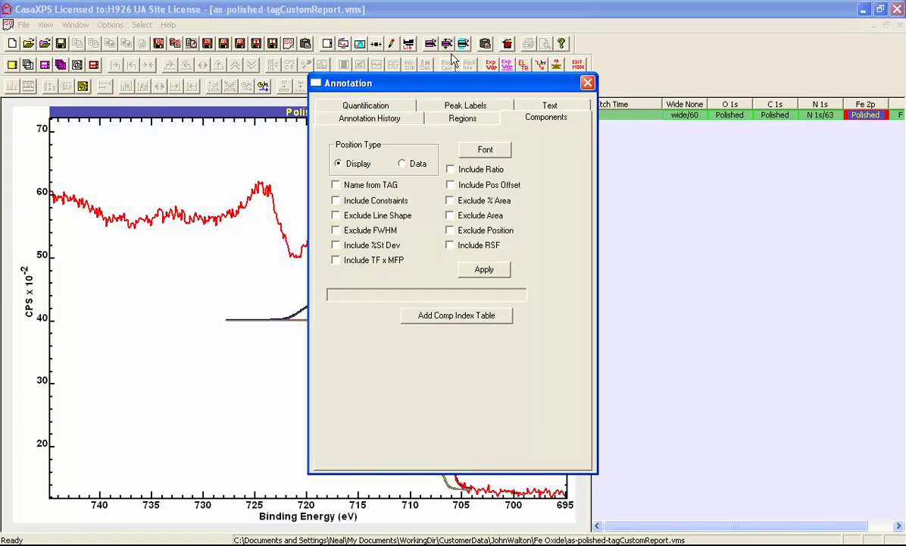
Open Quantification Parameters beside it and show the Report Spec. page.
click(356, 45)
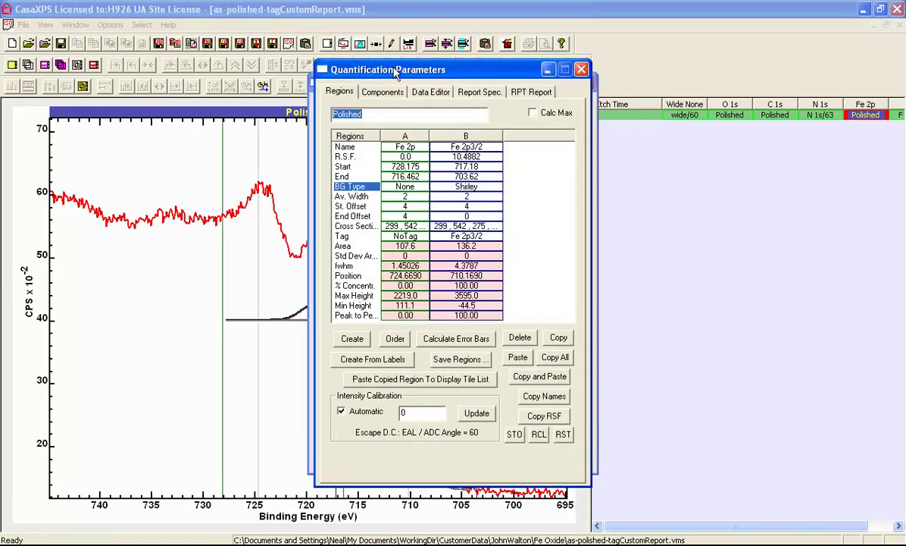
drag(386, 69, 620, 93)
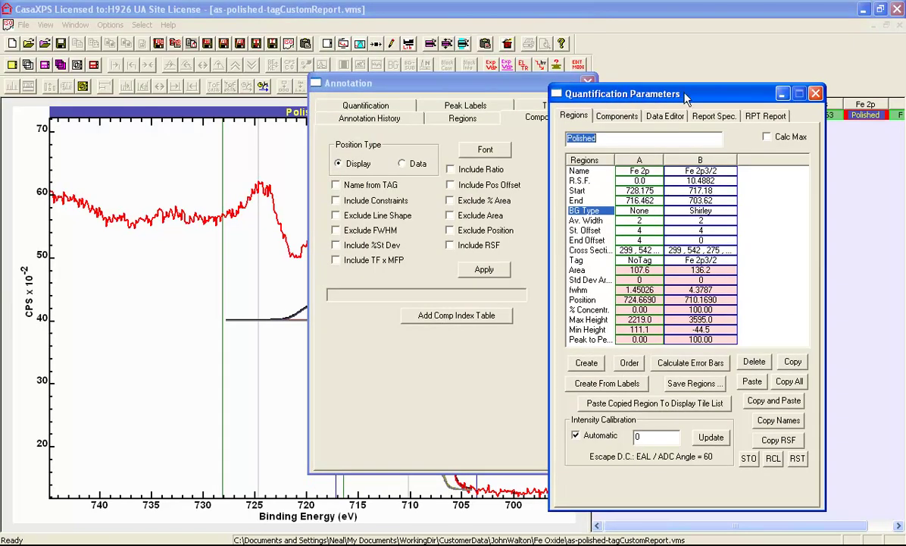
click(711, 115)
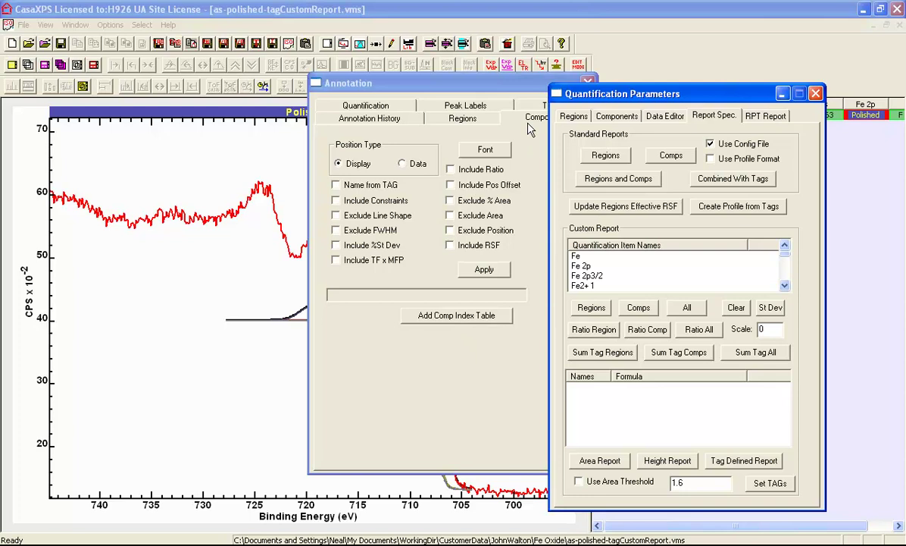
Bring the Annotation dialog's Components tab in front of Quantification Parameters.
click(523, 294)
text(annot comps v2315 ExLineShape ExArea ExFWHM Displa)
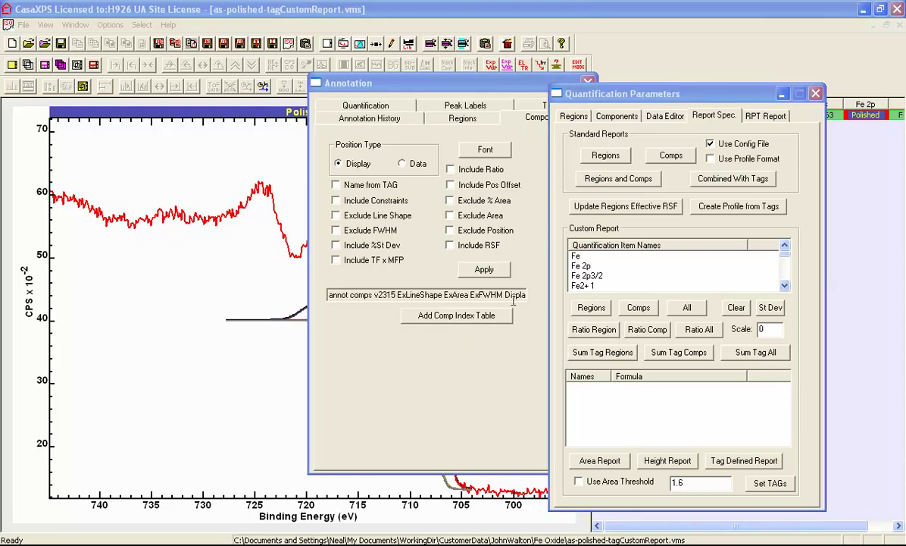
click(484, 84)
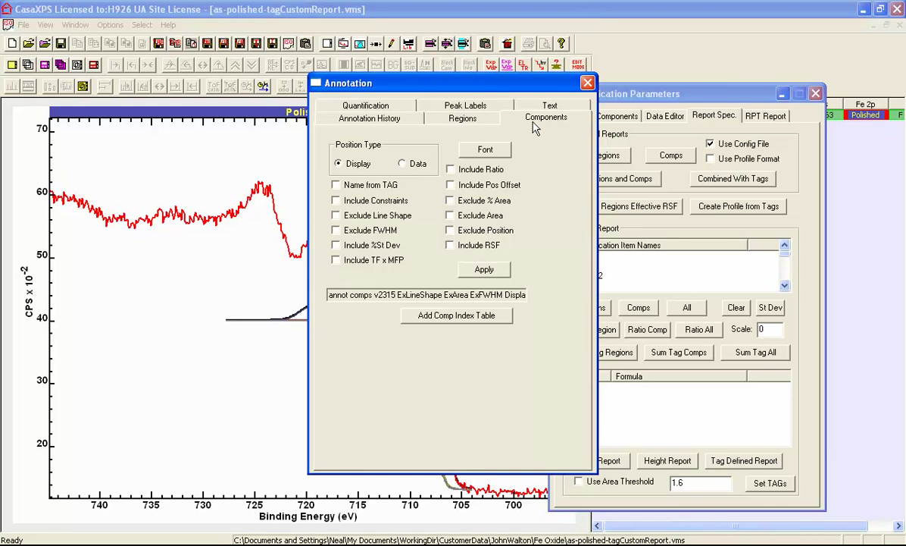
click(493, 273)
Apply a component annotation table excluding line shape, FWHM and area.
click(336, 213)
click(336, 230)
click(447, 215)
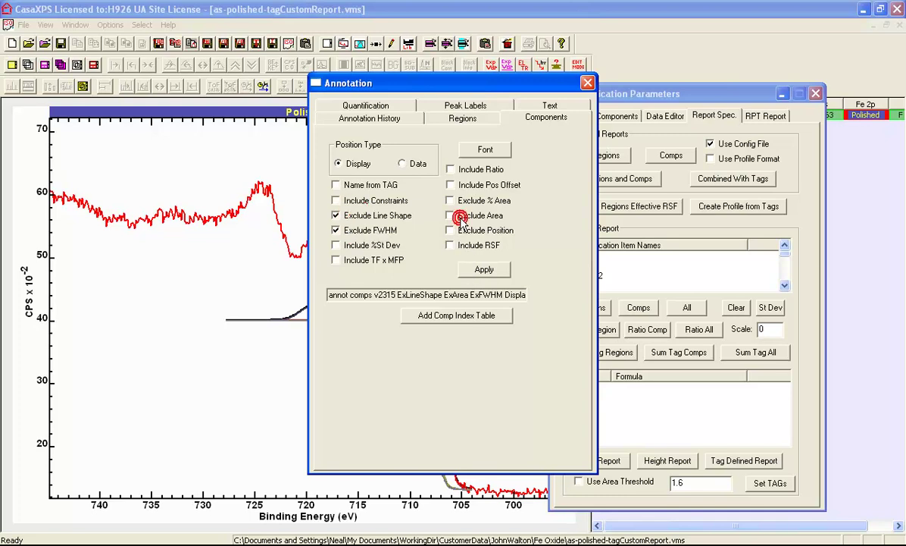
click(482, 272)
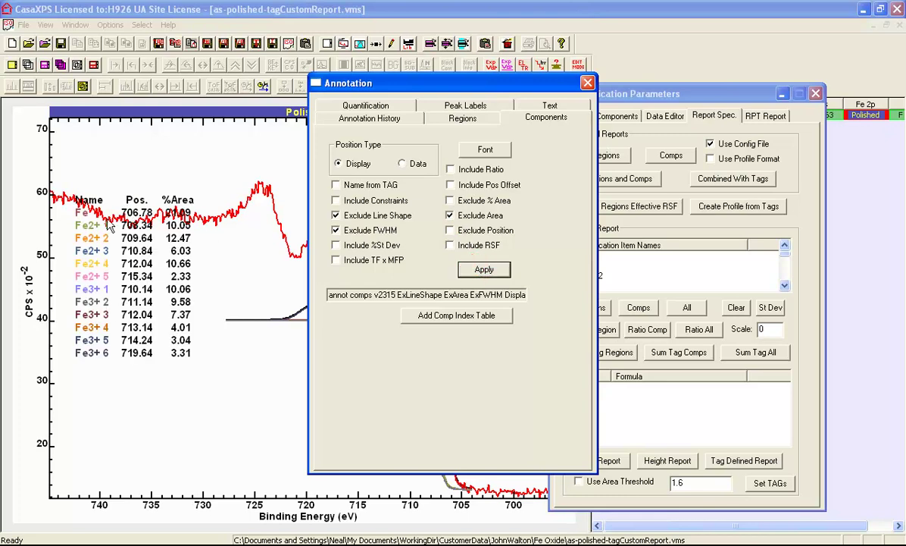
Check the annotation history and rescale the spectrum's intensity axis.
click(334, 118)
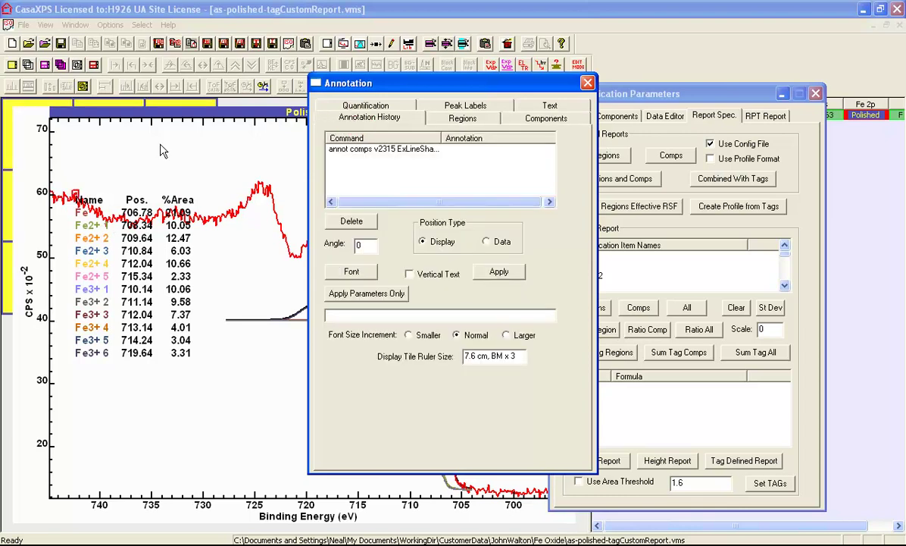
click(199, 114)
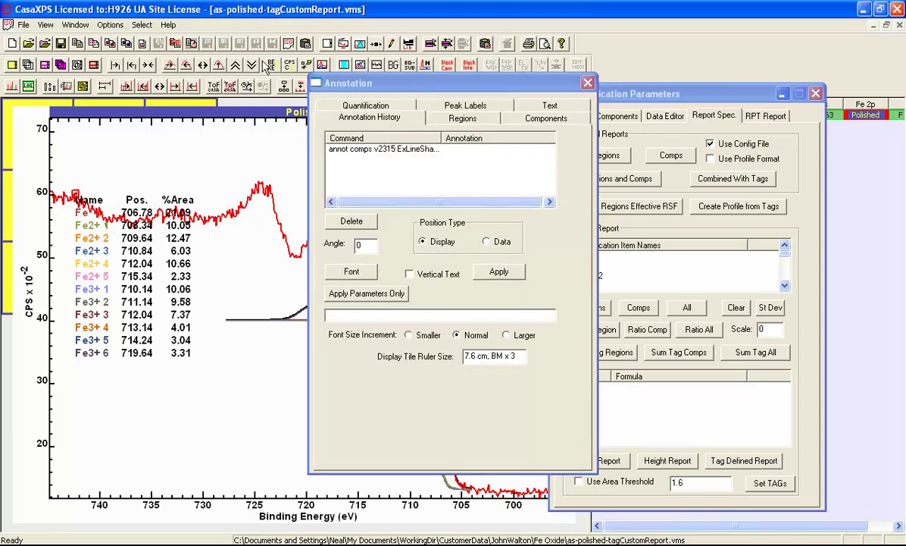
click(235, 64)
click(74, 195)
Drag the component table lower on the plot and show the Components parameters tab.
drag(74, 194, 68, 296)
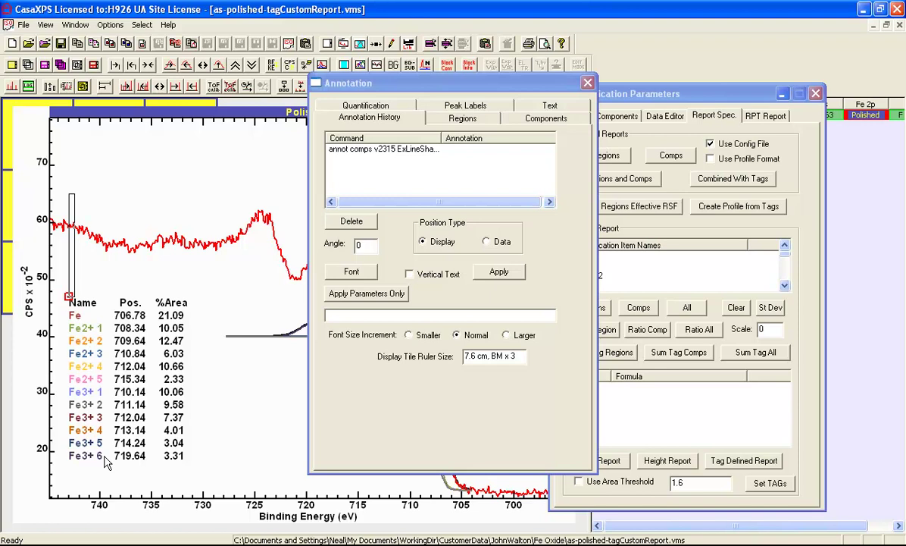
click(618, 118)
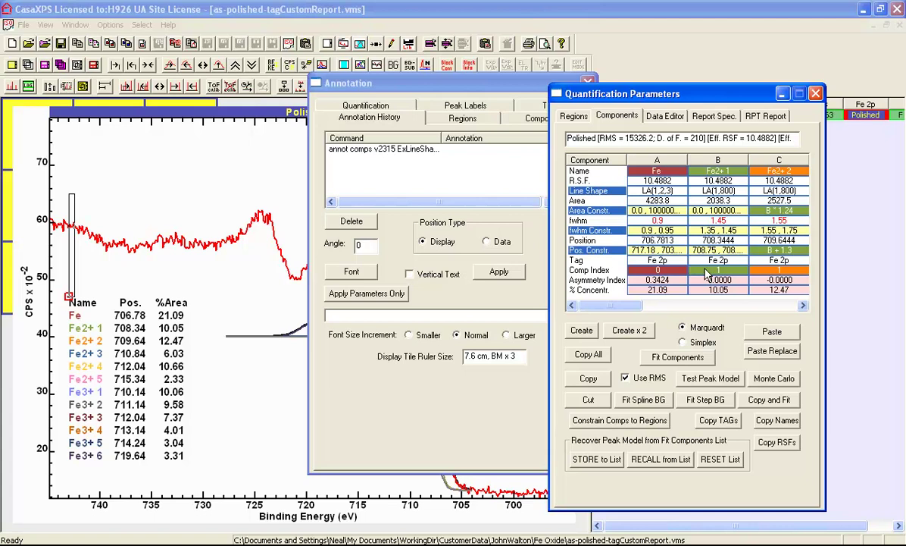
Bring the Annotation dialog forward on its Components tab.
click(531, 135)
click(546, 118)
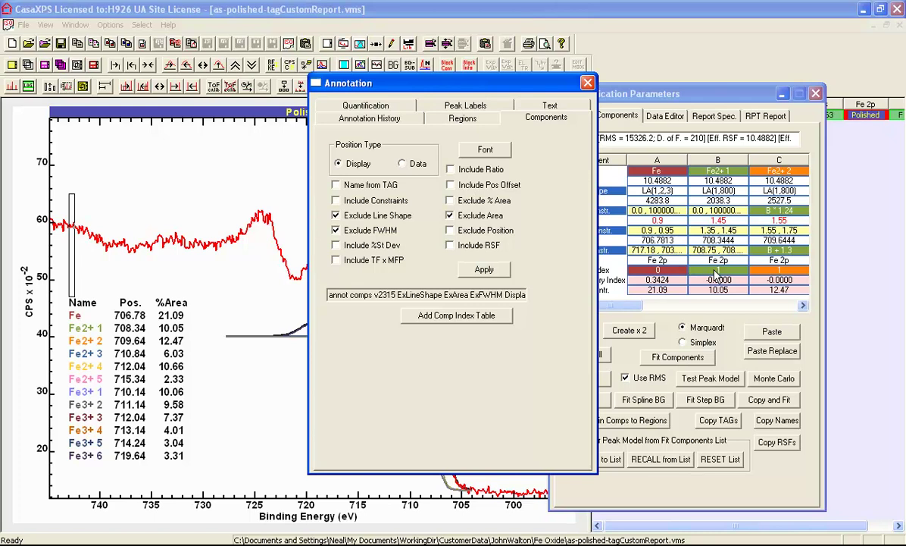
Add a component index table (Fe 21.09%, Fe2+ 41.54%, Fe3+ 37.37%) near the plot top.
click(446, 317)
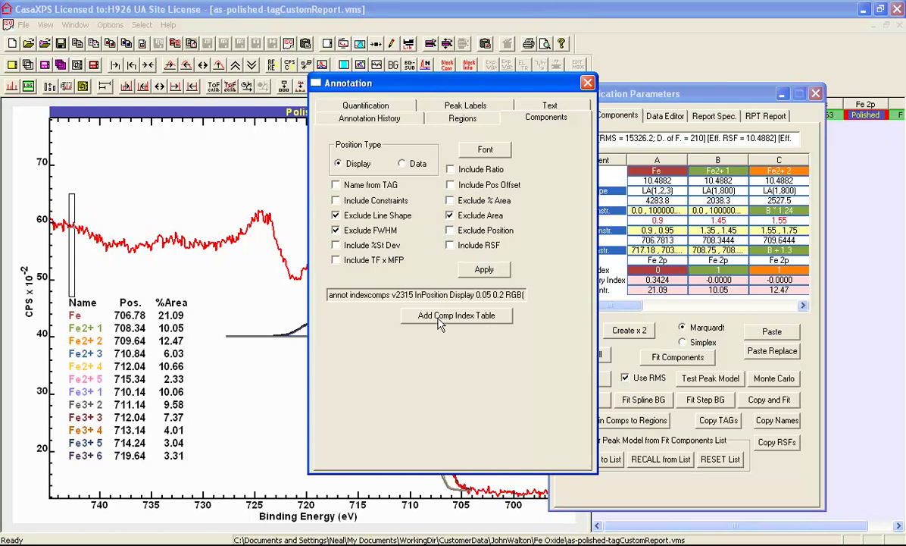
click(445, 318)
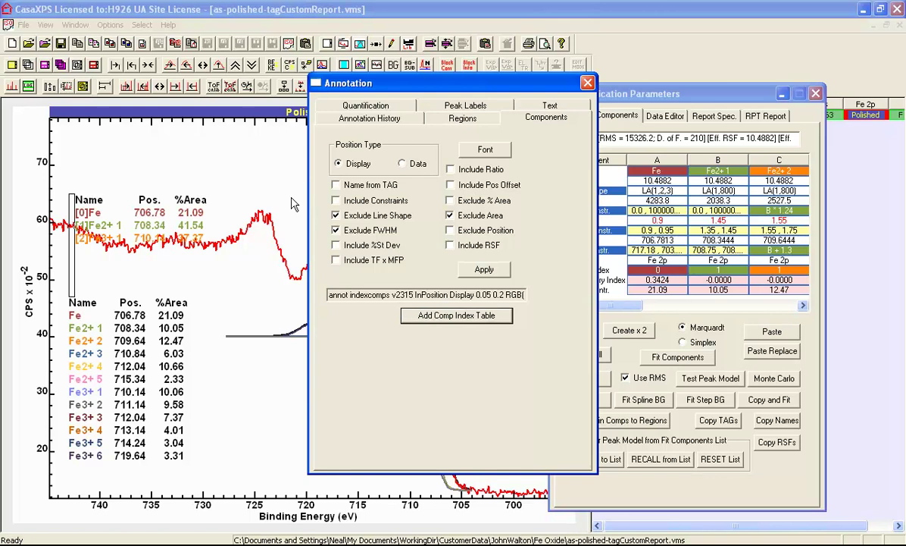
click(204, 178)
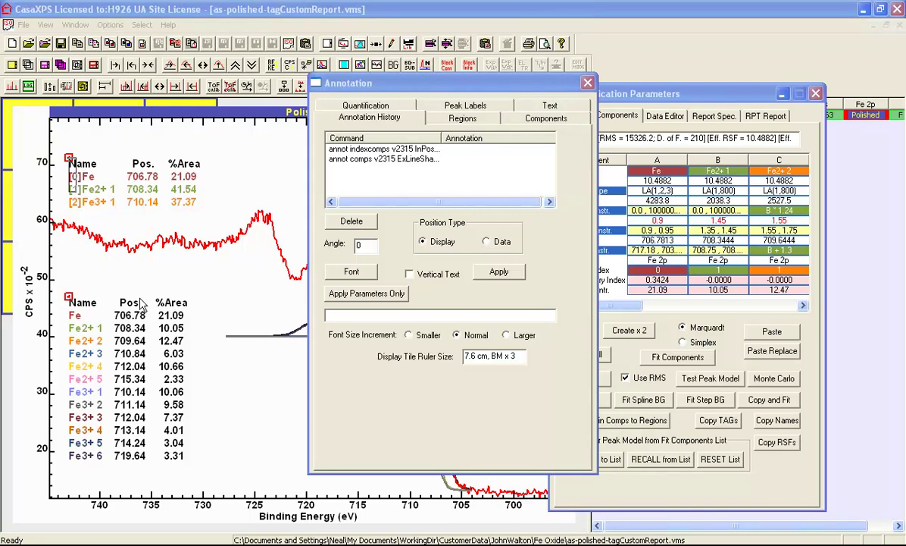
List all components from Fe to Fe3+ 6 in the Report Spec. custom report.
click(714, 116)
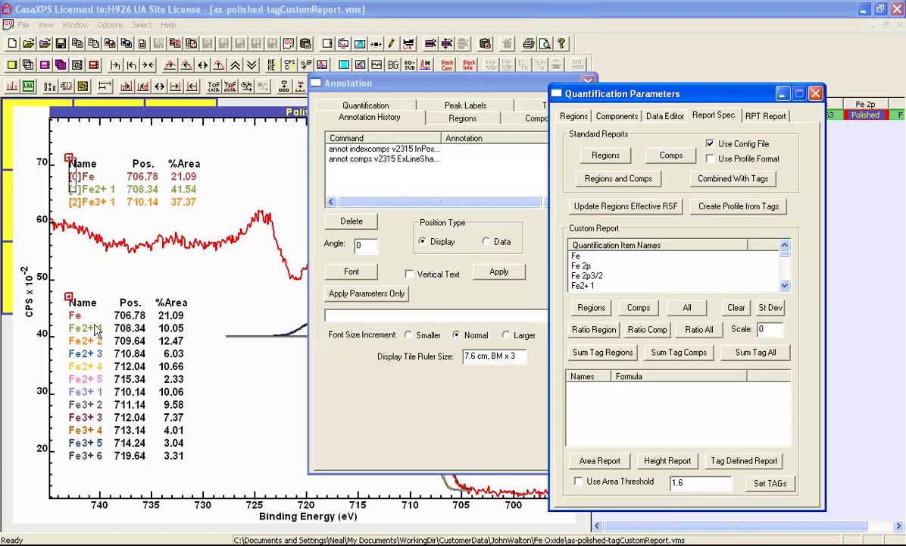
click(639, 310)
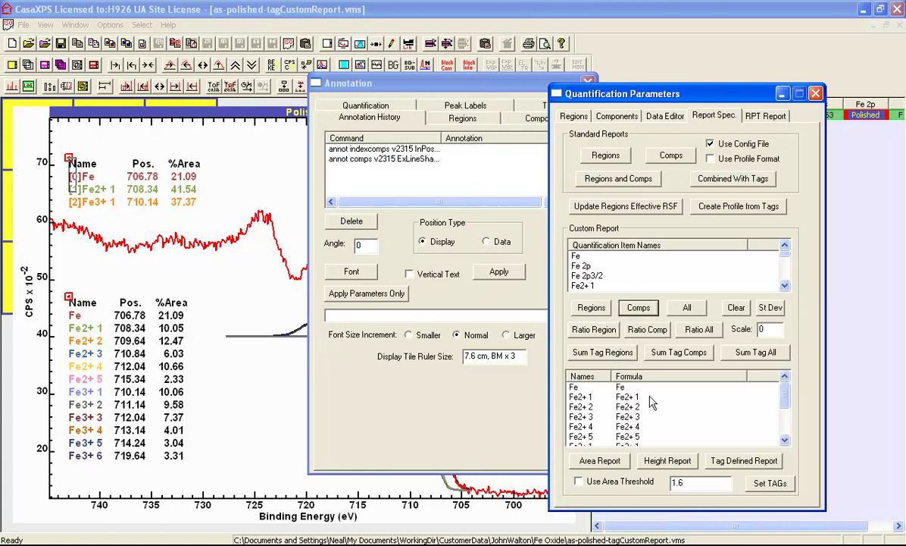
drag(785, 400, 736, 361)
Generate the custom area report, scroll its columns, then return to the spectrum window.
click(596, 462)
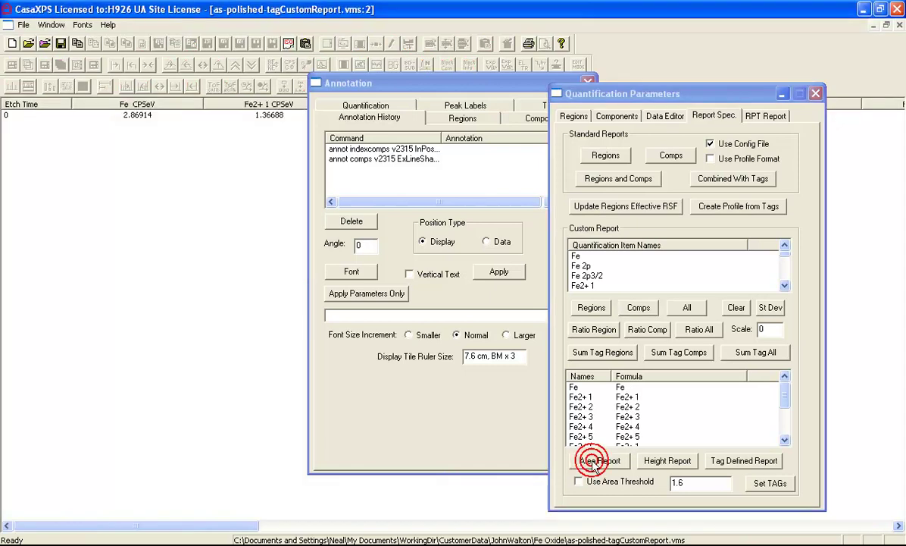
click(783, 94)
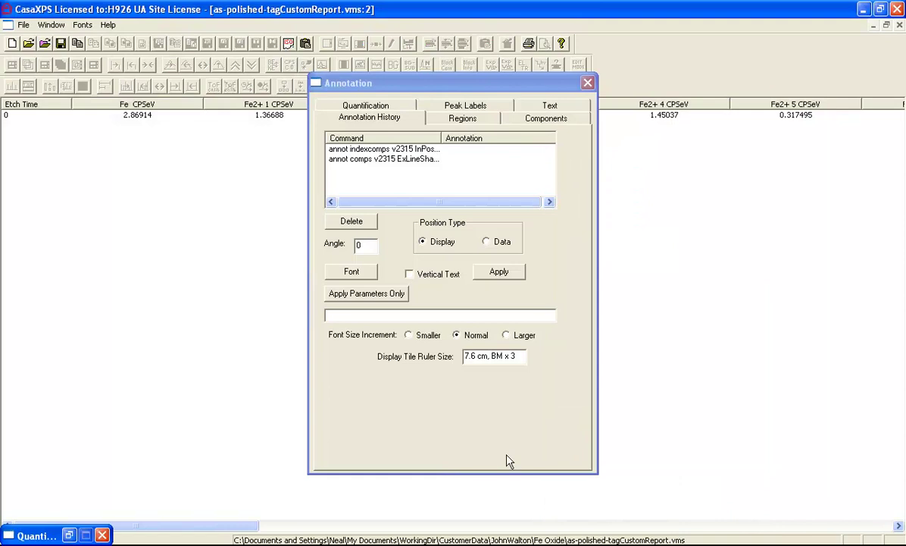
drag(250, 525, 577, 526)
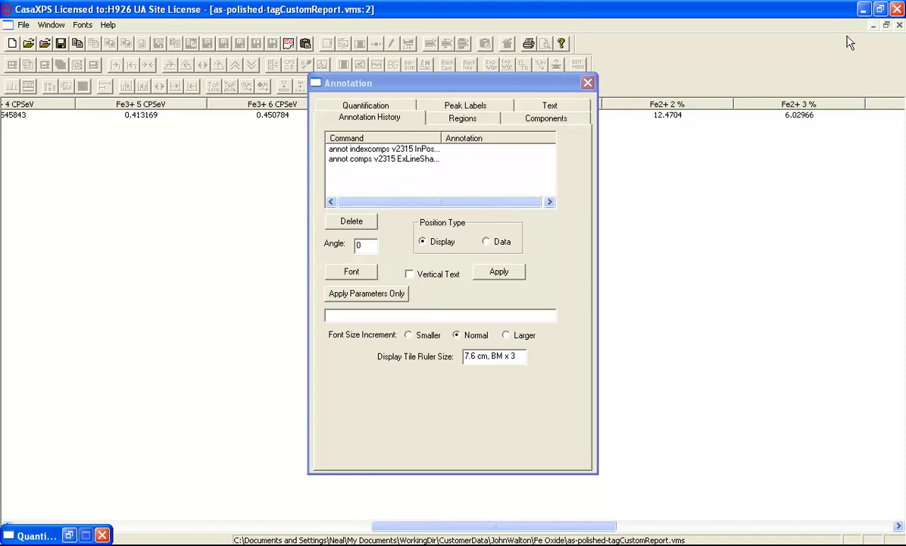
key(ctrl+Tab)
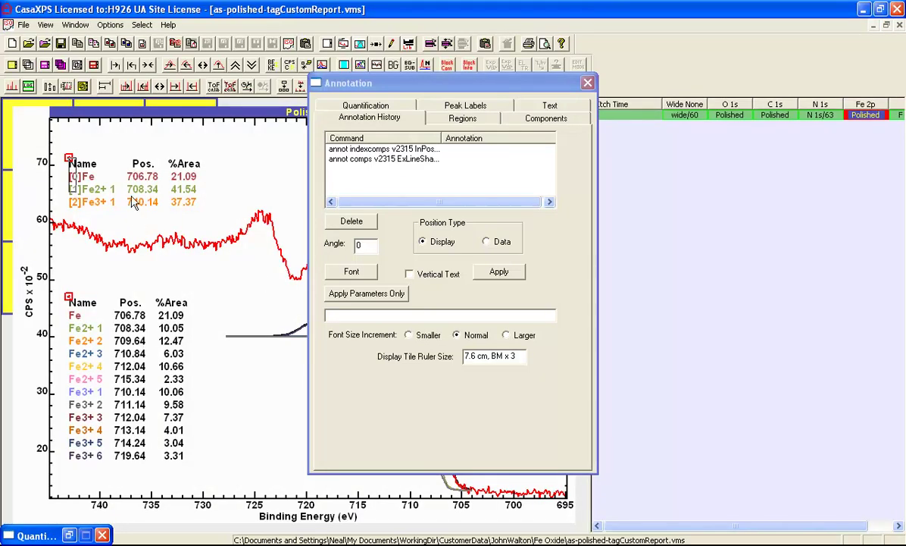
Restore Quantification Parameters on the Components page and select the Fe component's Tag cell.
click(68, 535)
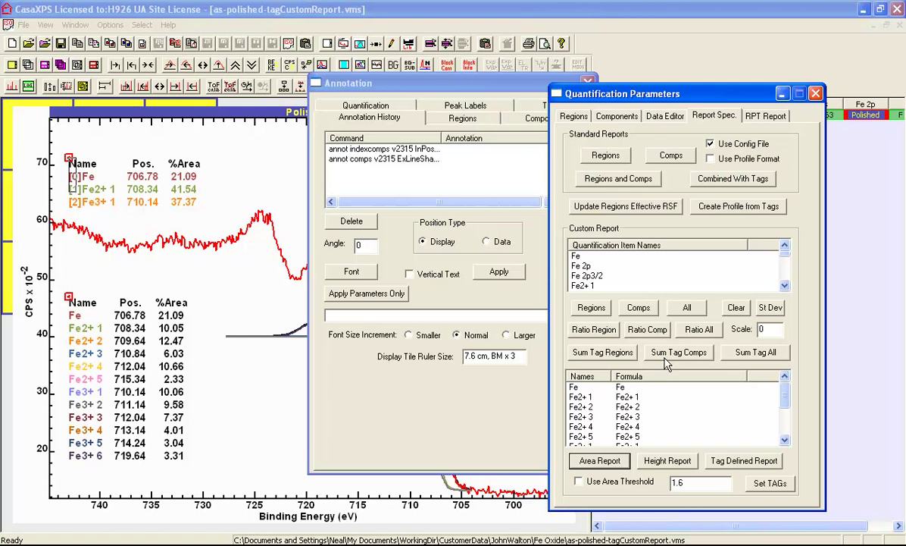
click(616, 115)
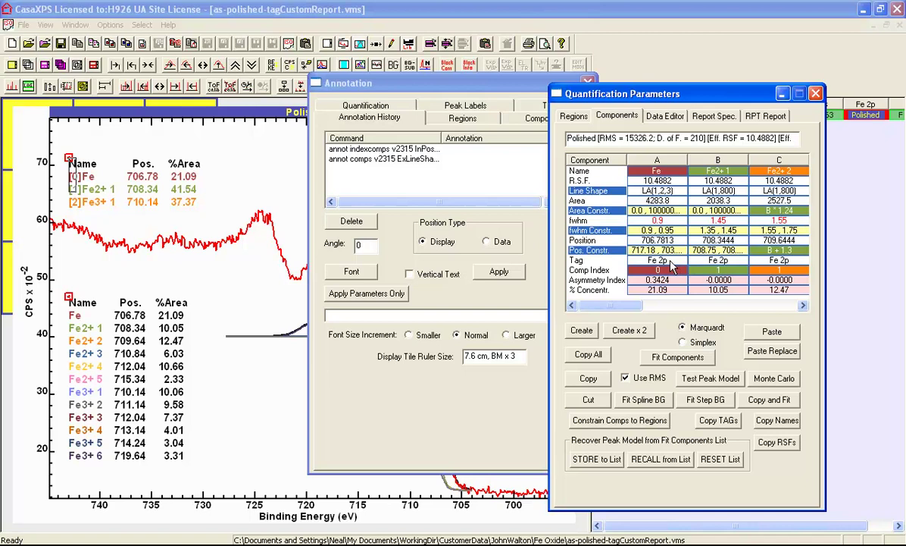
click(712, 115)
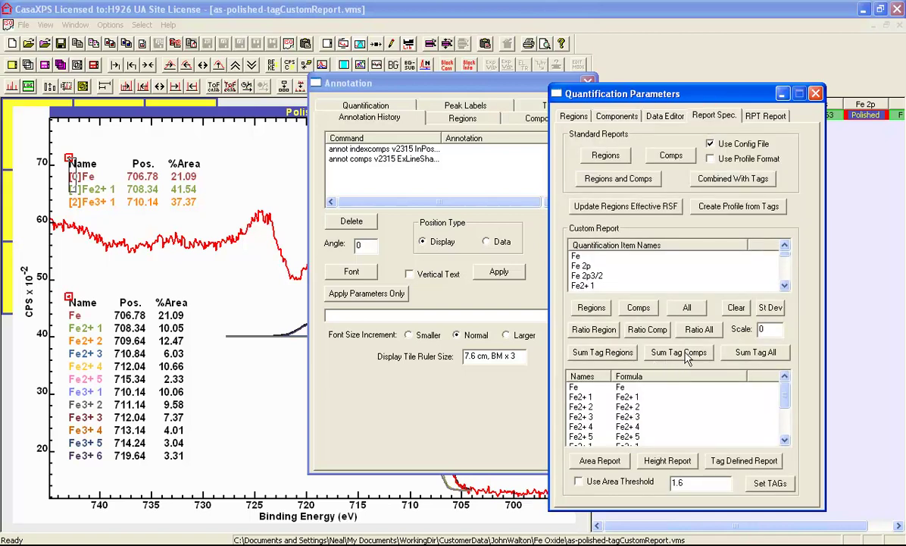
click(615, 116)
click(657, 260)
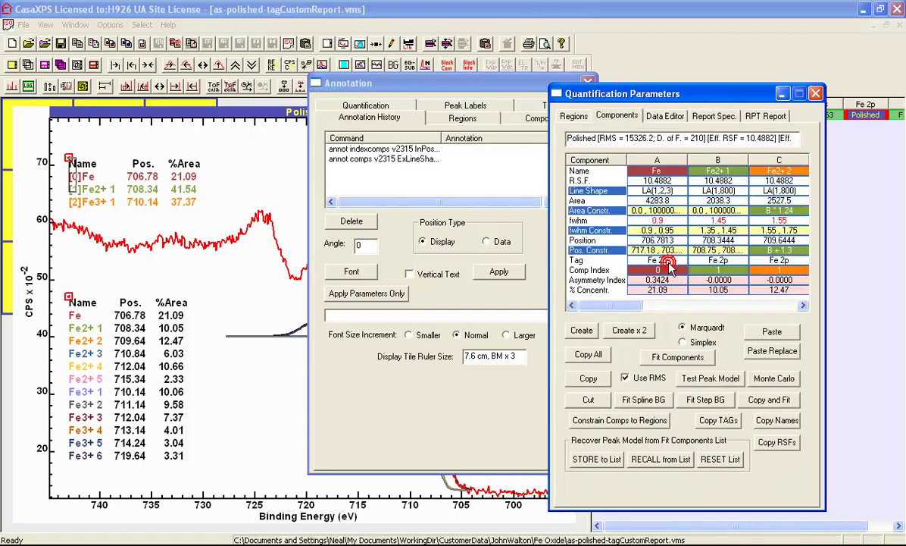
Tag the metallic component Fe with comp index 0.
click(669, 260)
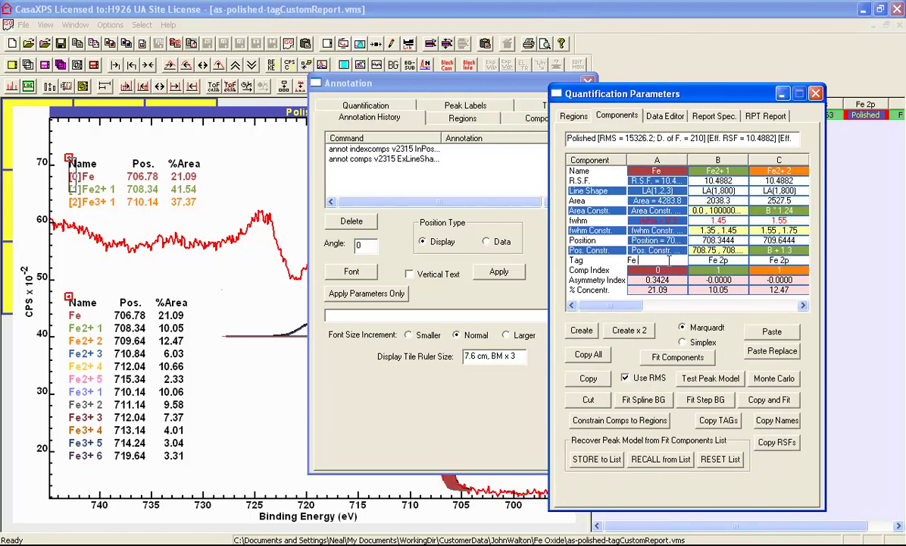
key(Return)
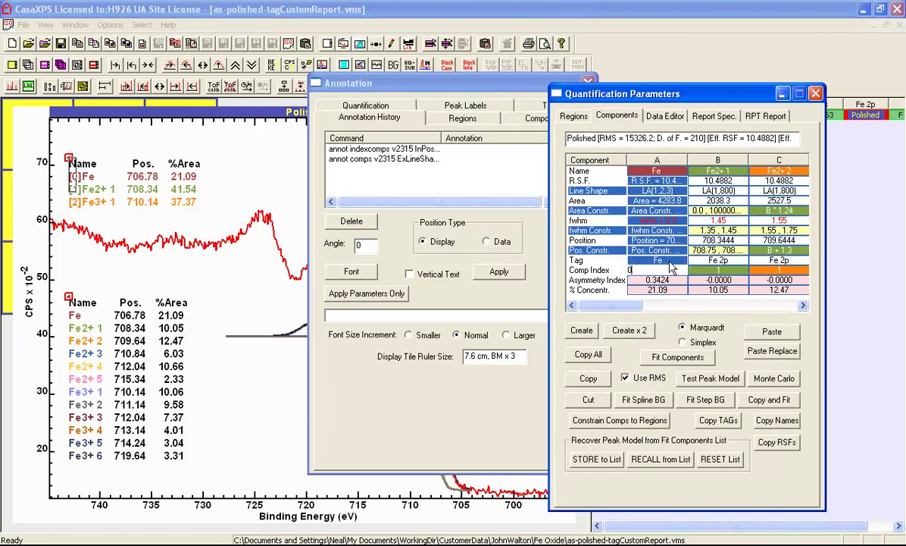
key(Return)
Tag all five Fe2+ components as Fe2+ using set=Fe2+.
click(726, 260)
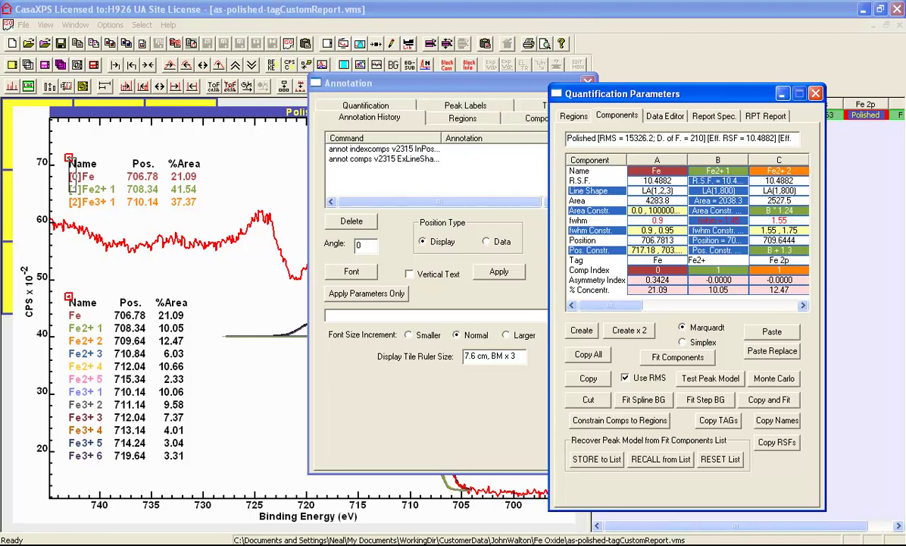
text(set=)
key(Return)
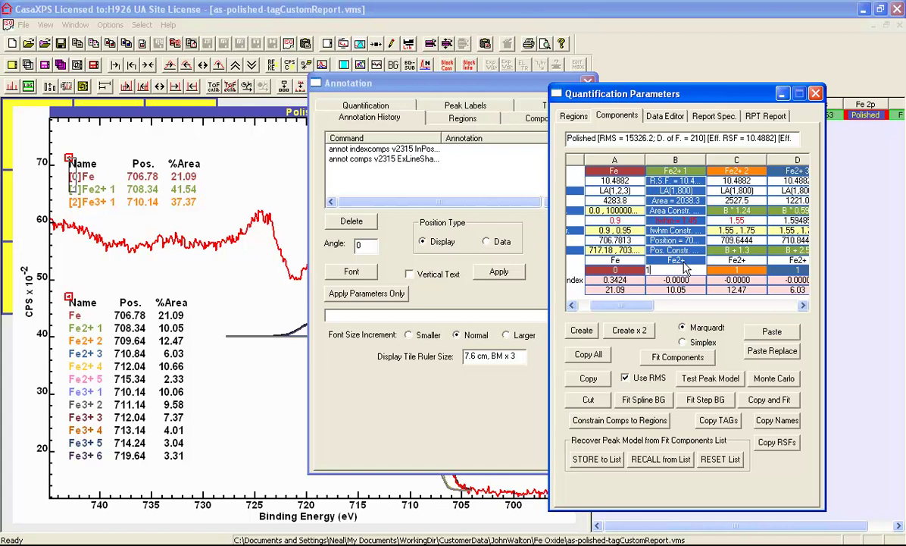
click(656, 269)
Enter set=Fe3+ in the Fe3+ 1 Tag cell to tag all six Fe3+ components.
drag(622, 305, 717, 303)
click(633, 260)
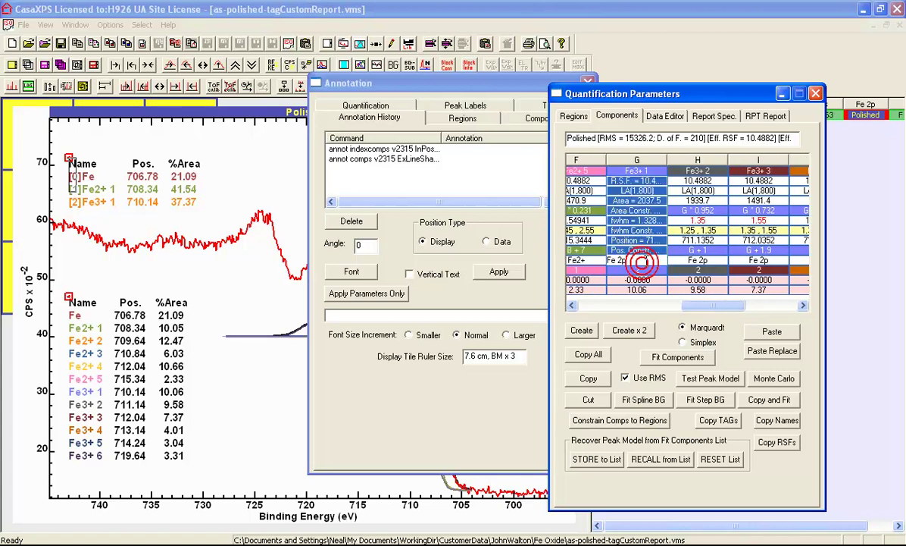
text(set=Fe3+)
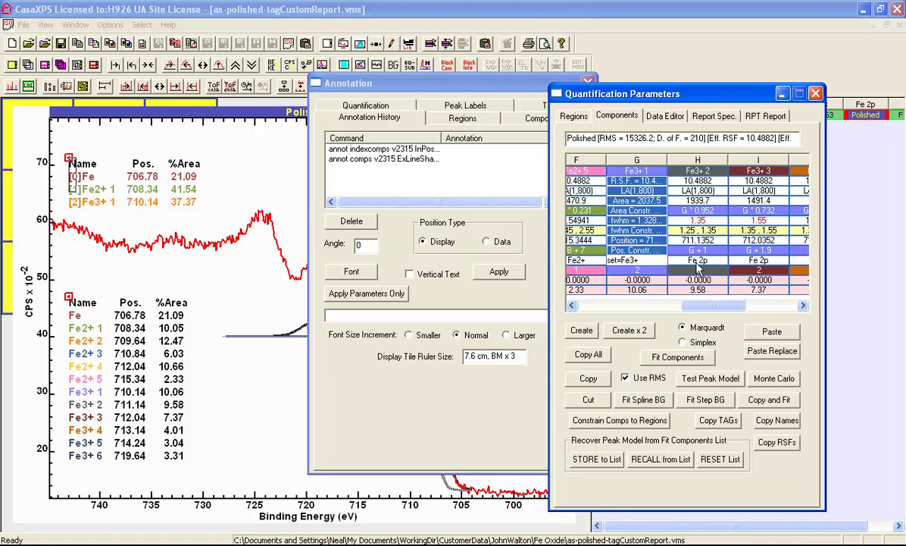
click(646, 271)
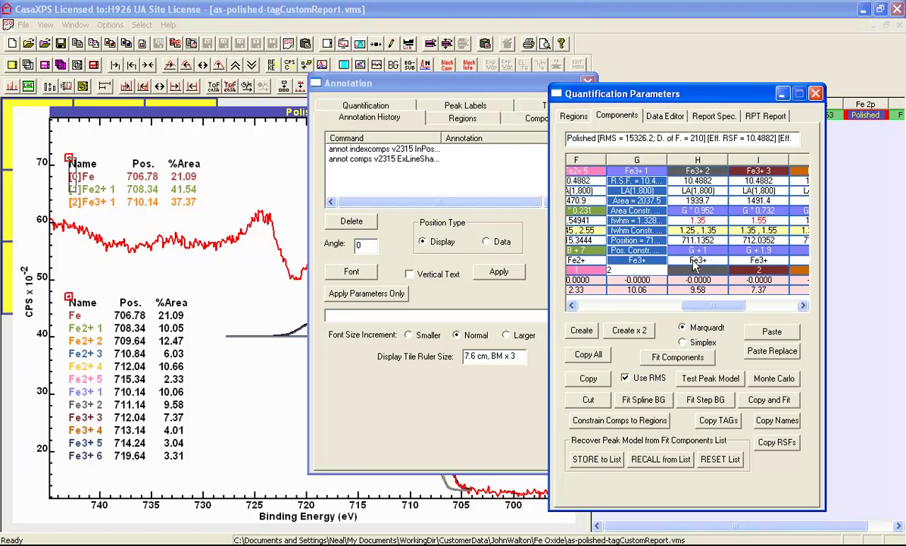
drag(690, 305, 590, 307)
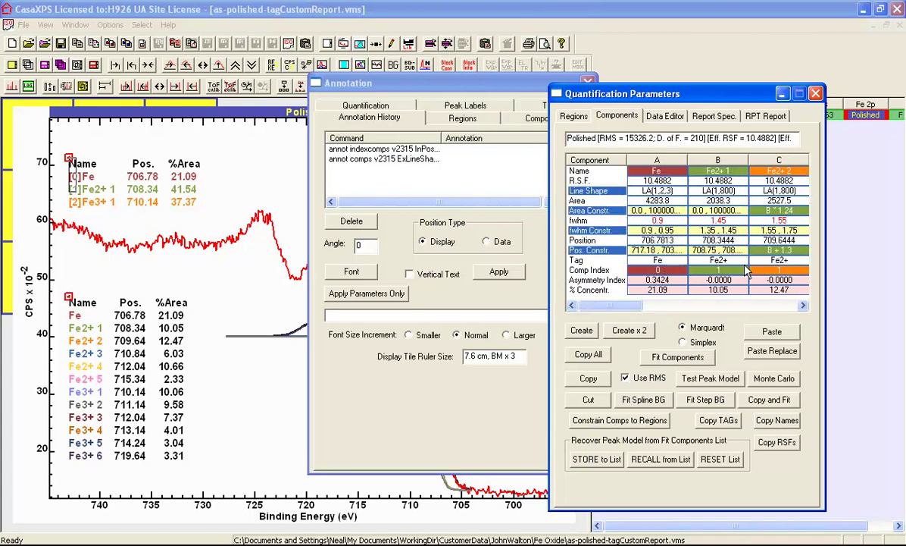
Use Sum Tag Comps on Report Spec. to build Fe2+ and Fe3+ sum formulas, widening the Formula column.
click(704, 116)
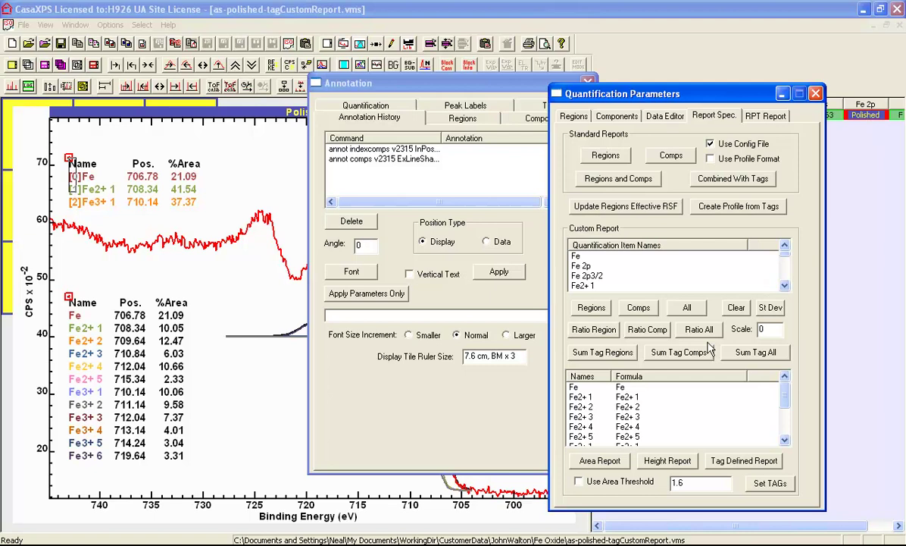
click(670, 359)
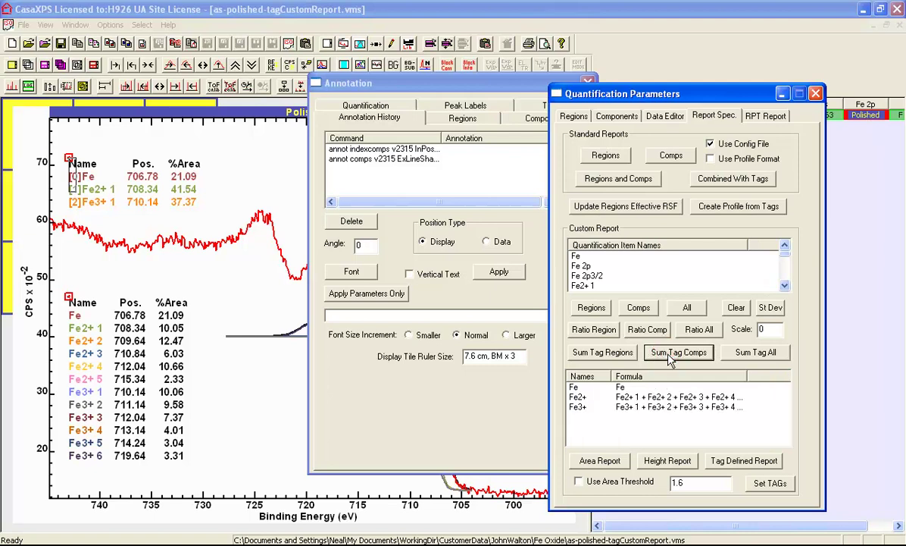
drag(745, 376, 784, 376)
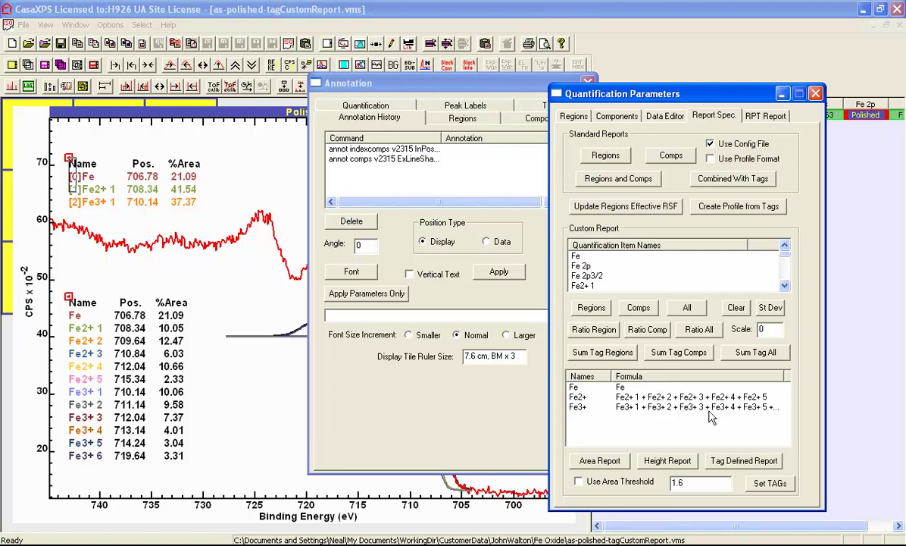
drag(783, 374, 793, 370)
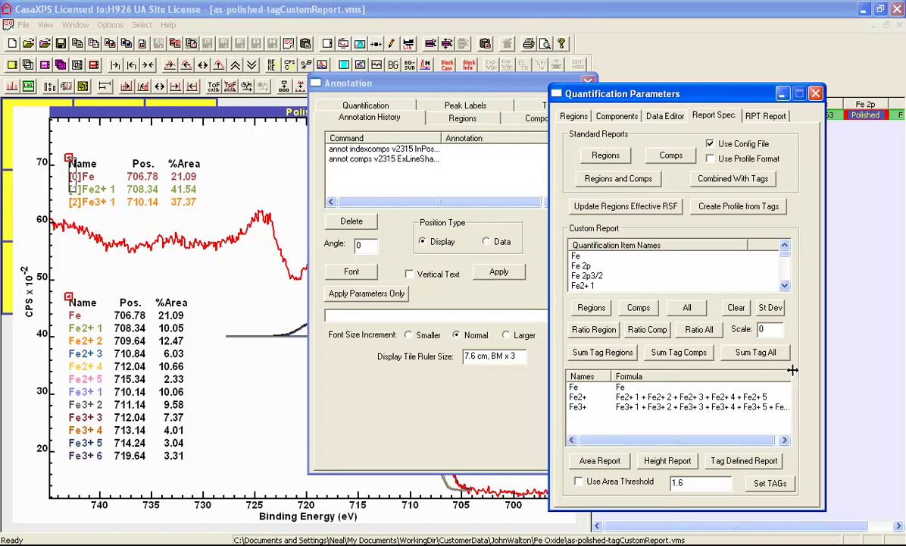
Generate the area report (Fe 21.088%, Fe2+ 41.5402%, Fe3+ 37.3718%), review it, then close it.
click(599, 461)
click(584, 83)
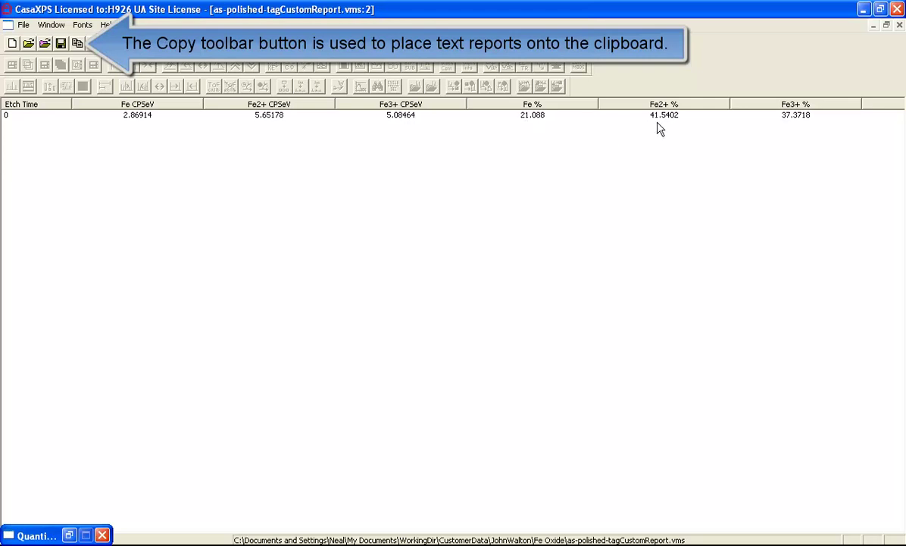
click(901, 26)
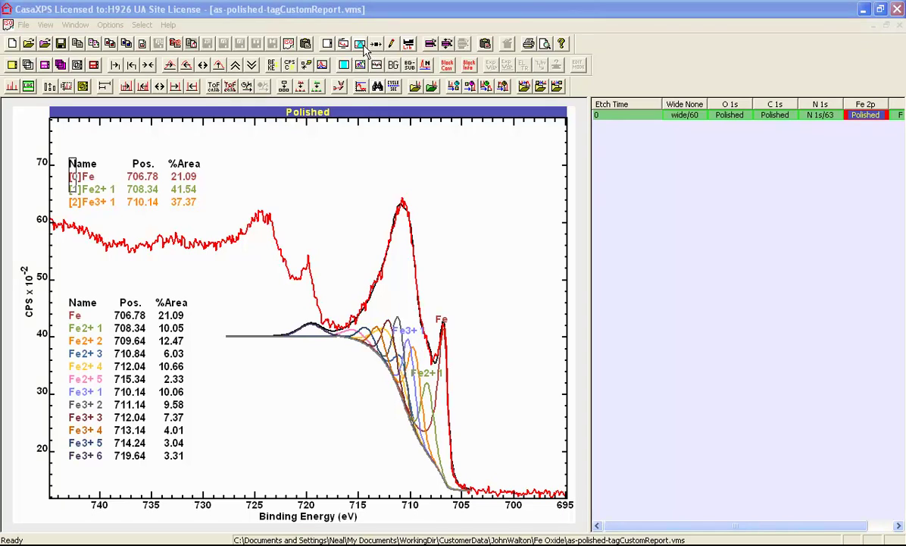
Show the Quantification Parameters Components table and move it beside the Fe 2p spectrum.
click(344, 44)
click(383, 92)
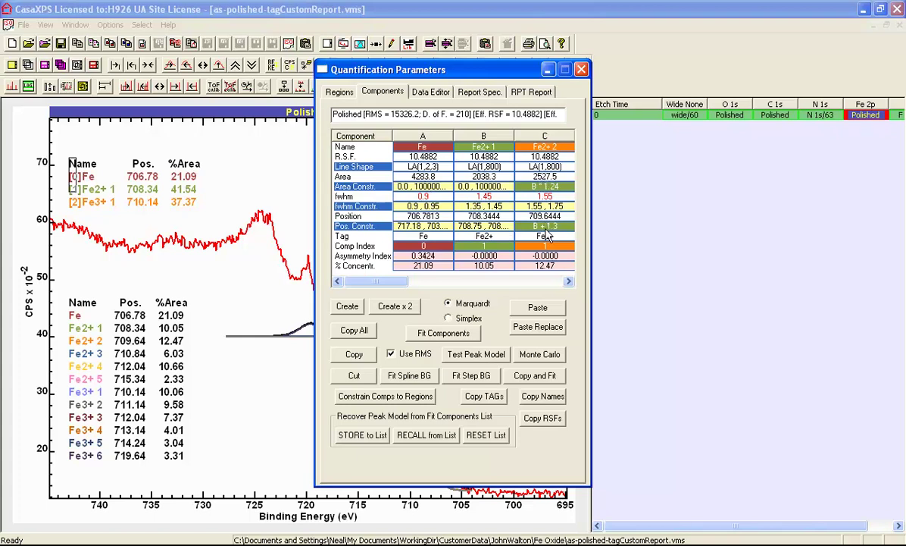
drag(393, 70, 685, 121)
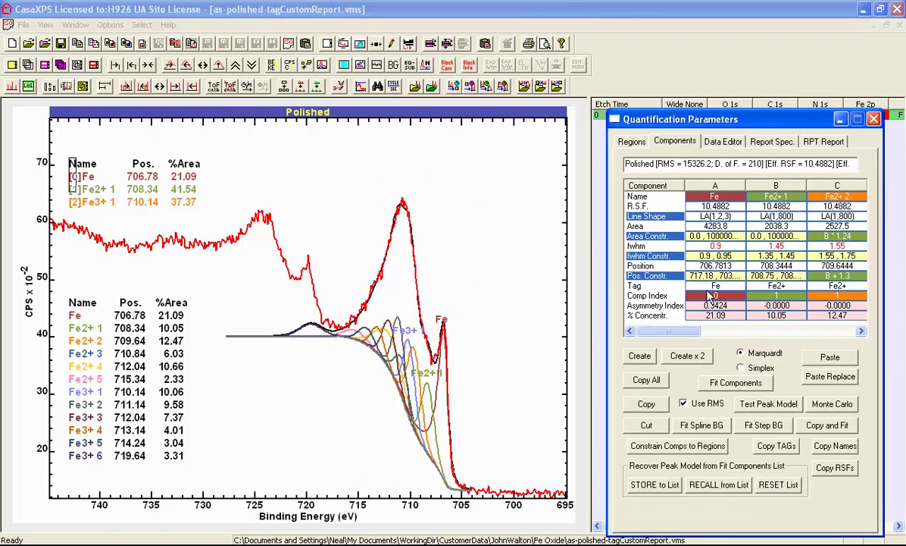
Give Fe, Fe2+ and Fe3+ comp indices 0, 1, 2 and draw the components filled.
click(645, 303)
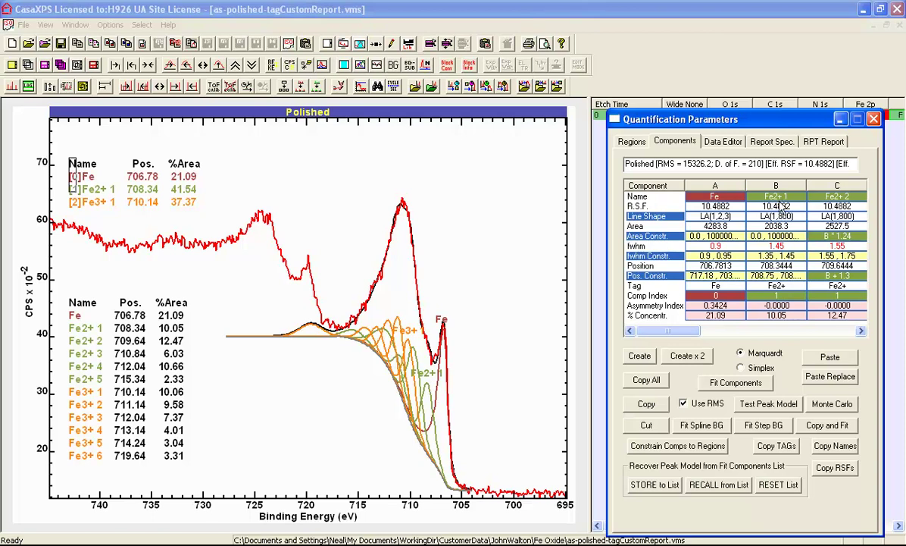
drag(671, 332, 769, 331)
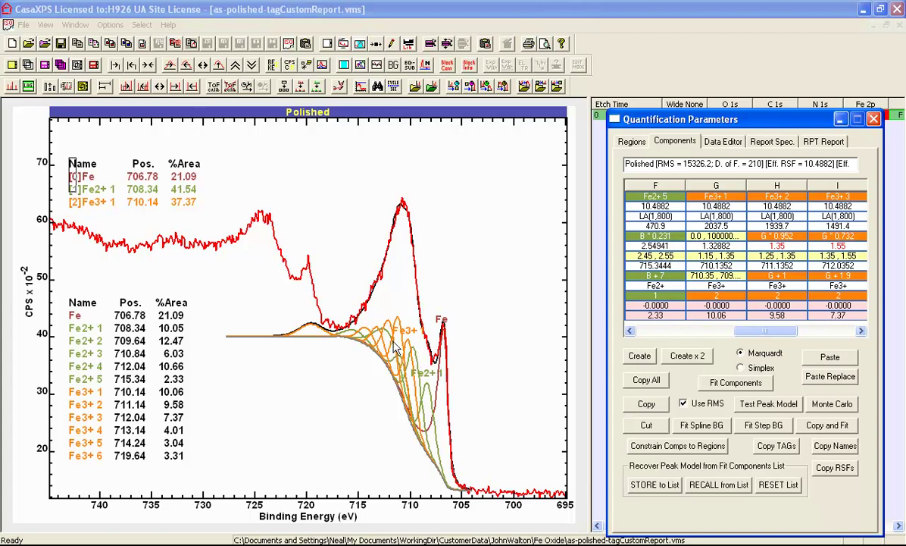
drag(750, 330, 610, 315)
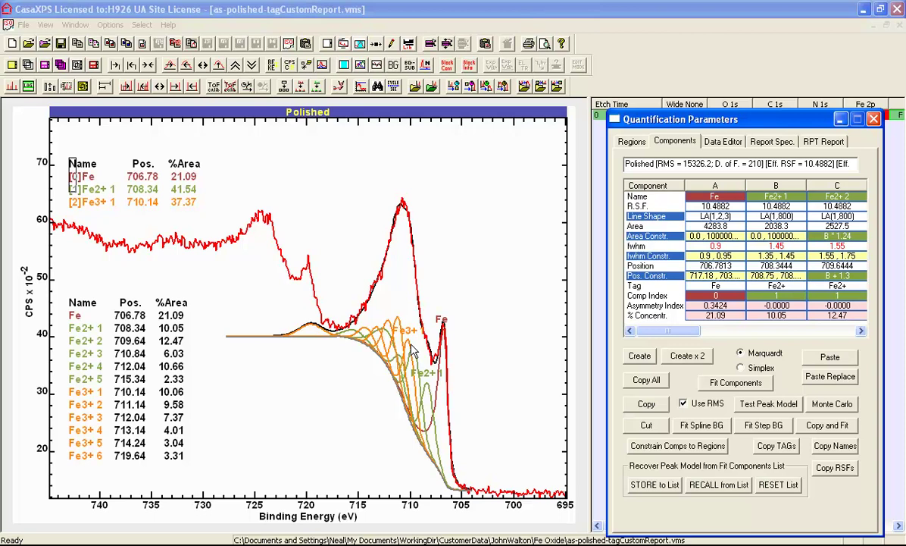
click(640, 195)
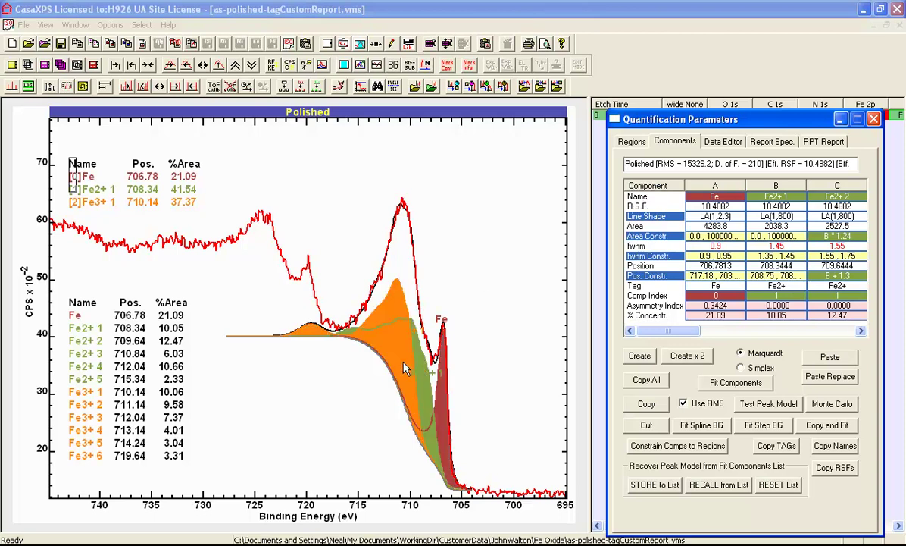